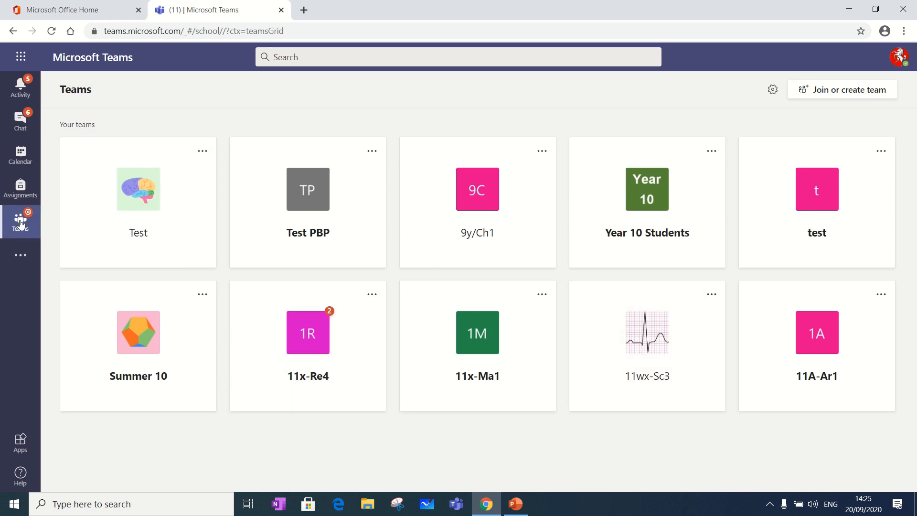
# Step: Open the 11wx-Sc3 team's Class Notebook, look through its welcome page, and expand it with its section navigation shown
pyautogui.click(663, 348)
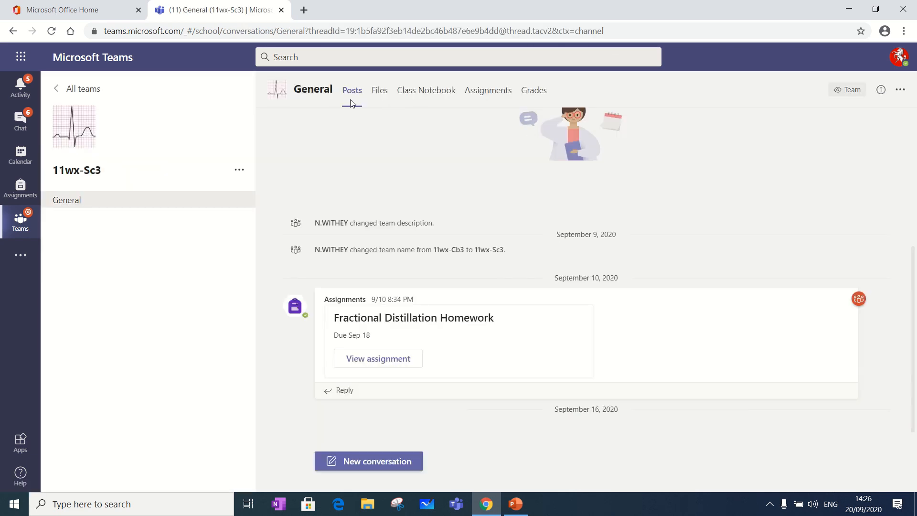
pyautogui.click(436, 94)
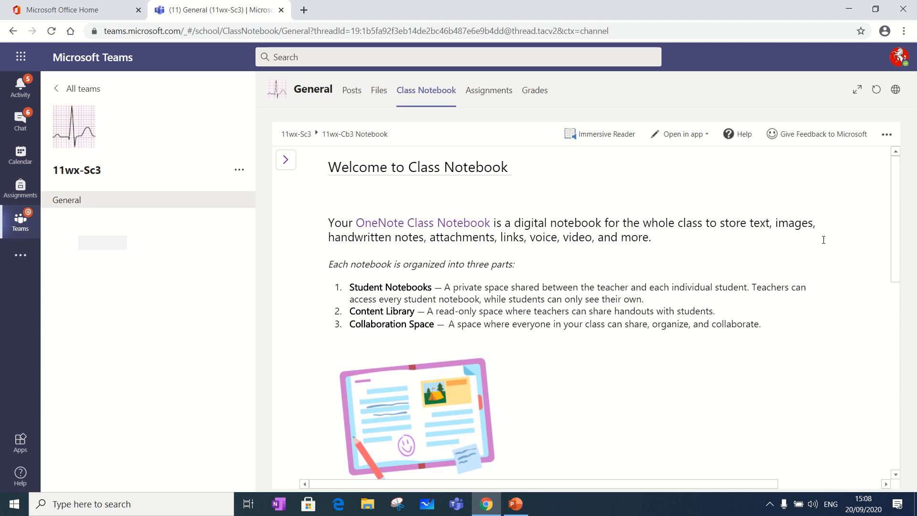
pyautogui.scroll(-6, 754, 393)
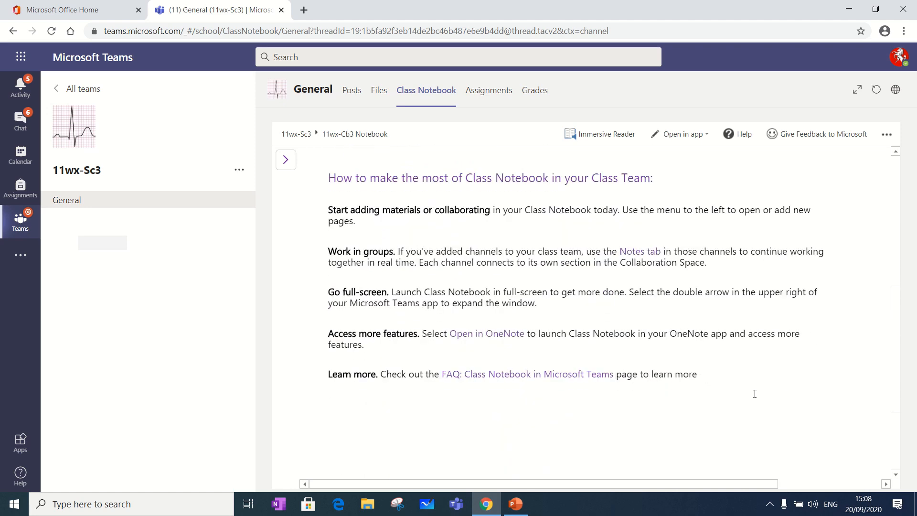
pyautogui.scroll(7, 754, 393)
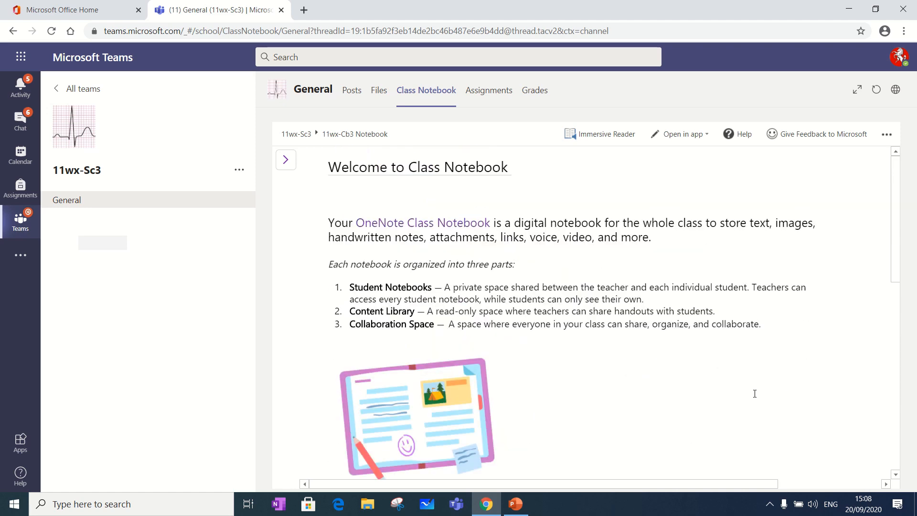
pyautogui.click(856, 95)
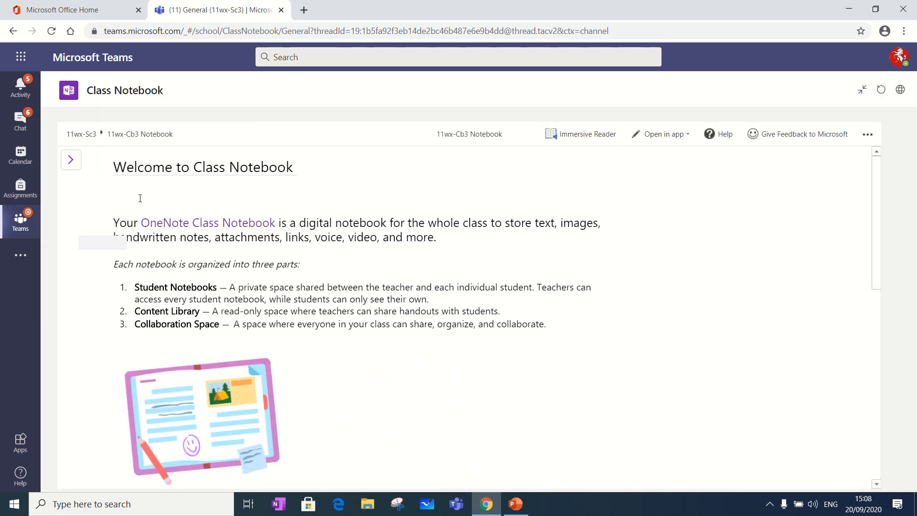
pyautogui.click(71, 163)
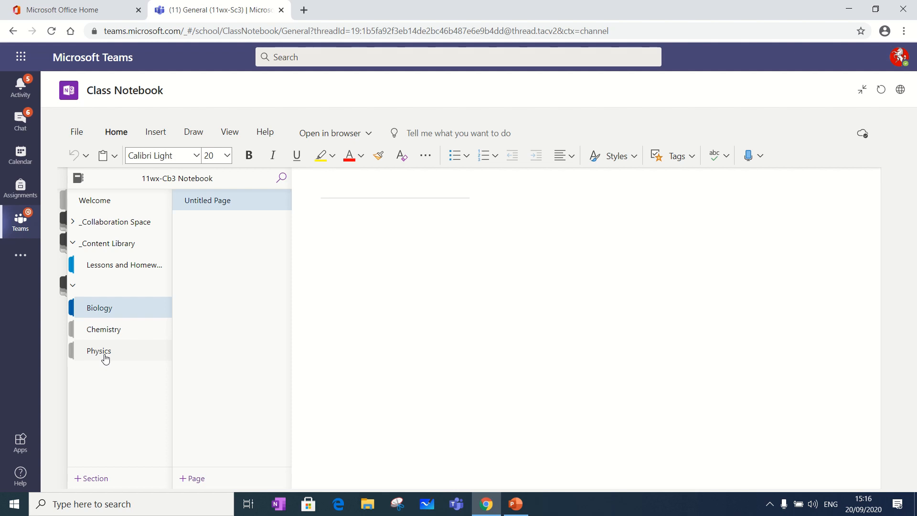
# Step: Open the class notebook in its own browser tab and bring up the notebook editing options
pyautogui.click(369, 136)
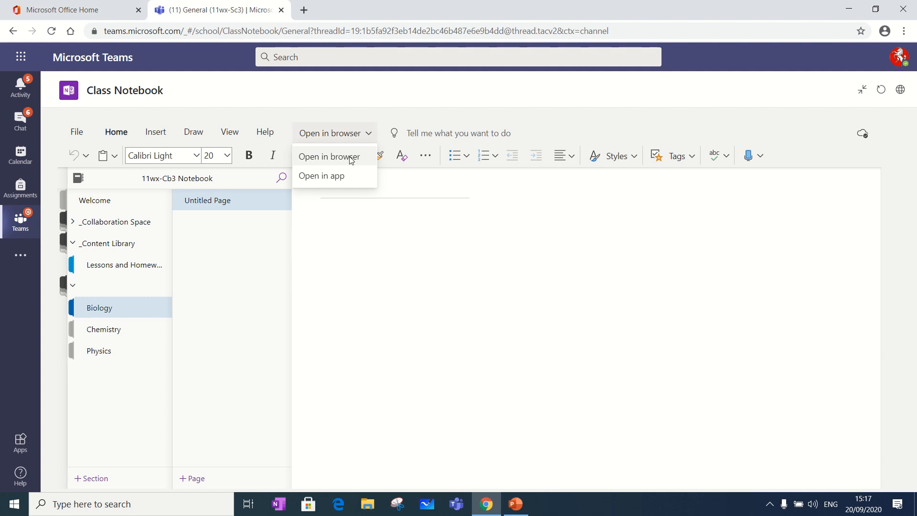
pyautogui.click(351, 158)
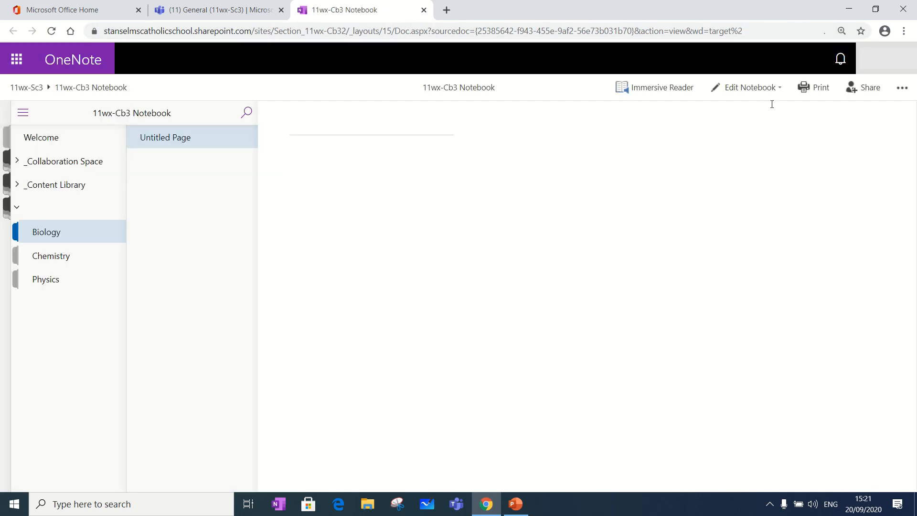
pyautogui.click(778, 87)
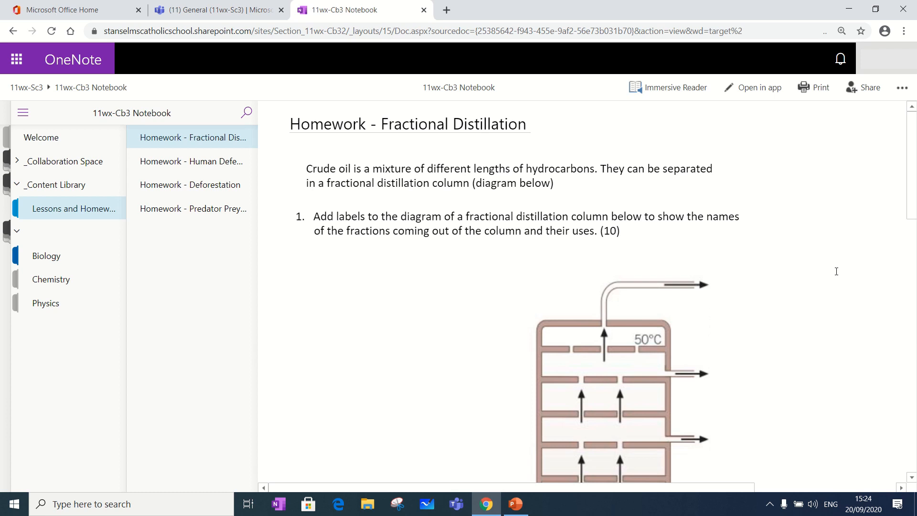
# Step: Copy the homework pages from Fractional Distillation through Predator Prey in the Content Library and paste them into the Biology section
pyautogui.click(198, 143)
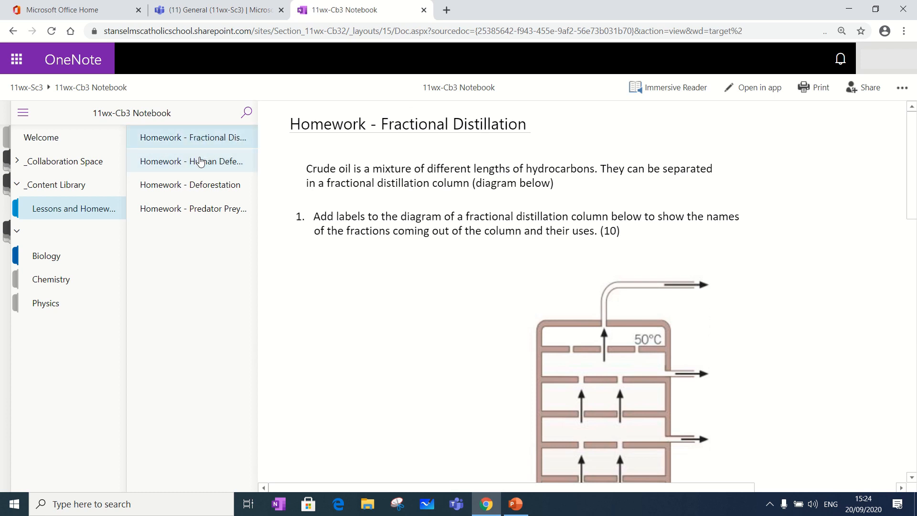
pyautogui.keyDown('shift'); pyautogui.click(206, 210); pyautogui.keyUp('shift')
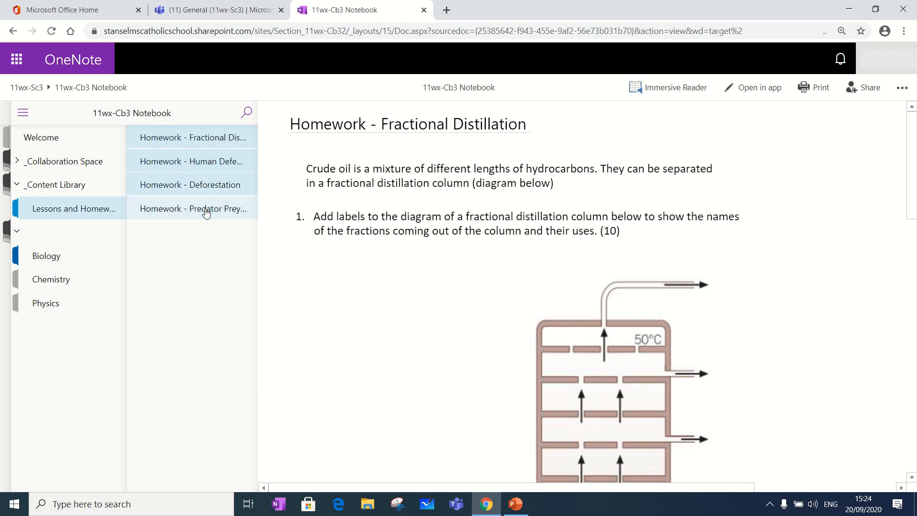
pyautogui.rightClick(206, 211)
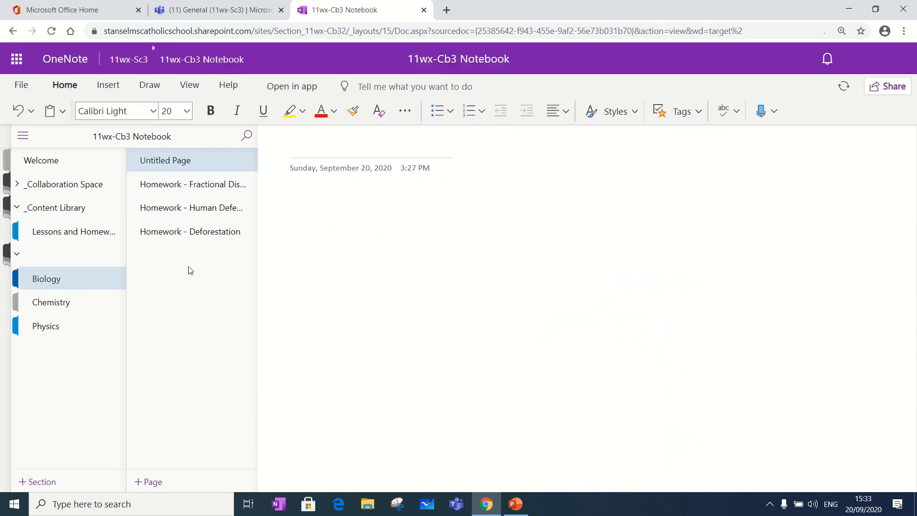
pyautogui.rightClick(180, 267)
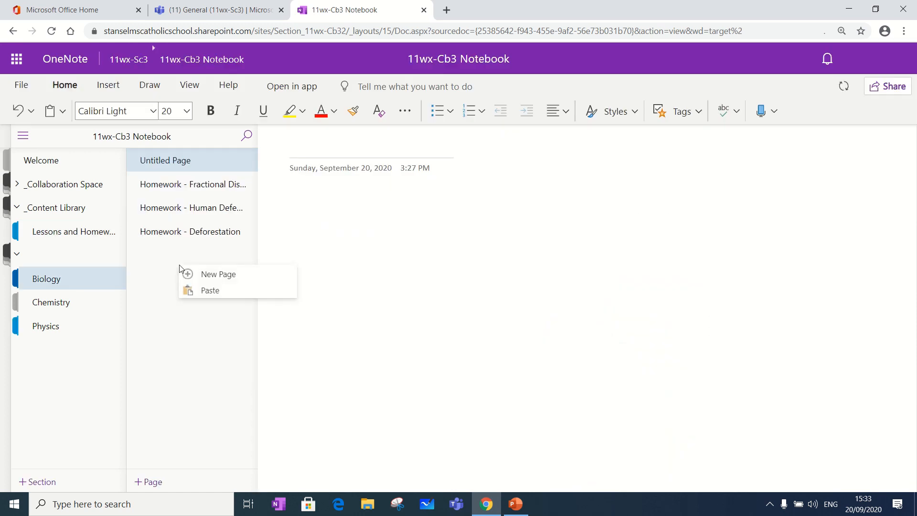
pyautogui.click(210, 291)
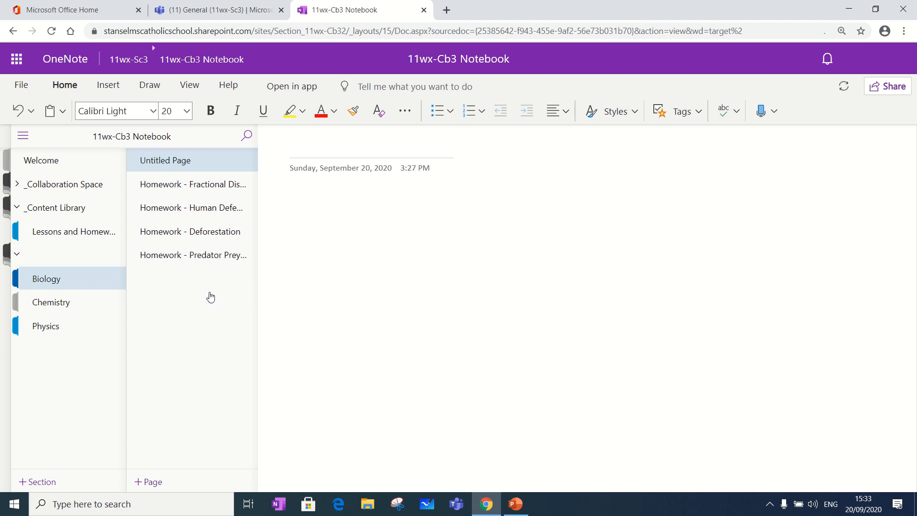
# Step: On the Fractional Distillation homework page, enter "answer" as the definition for both Boiling Point and Viscosity in question 3's table
pyautogui.click(218, 191)
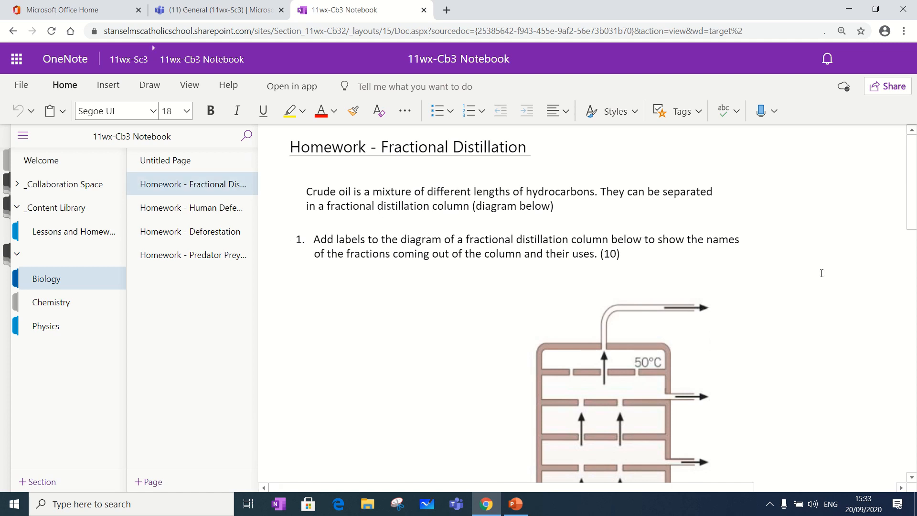
pyautogui.scroll(-2, 824, 288)
pyautogui.scroll(-10, 824, 288)
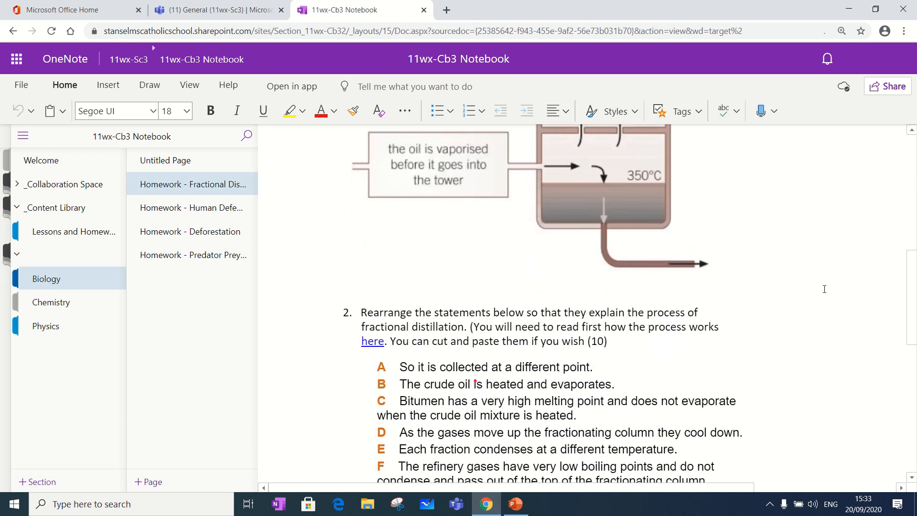
pyautogui.scroll(-3, 824, 288)
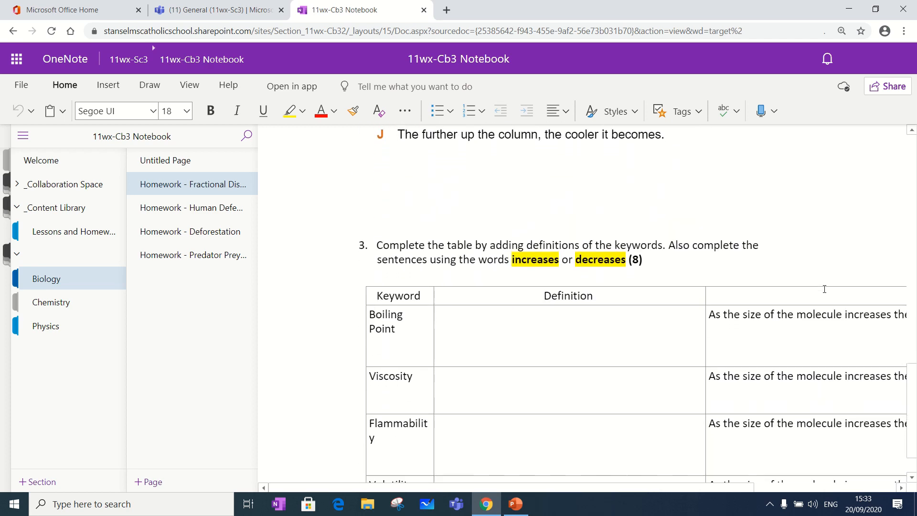
pyautogui.click(568, 322)
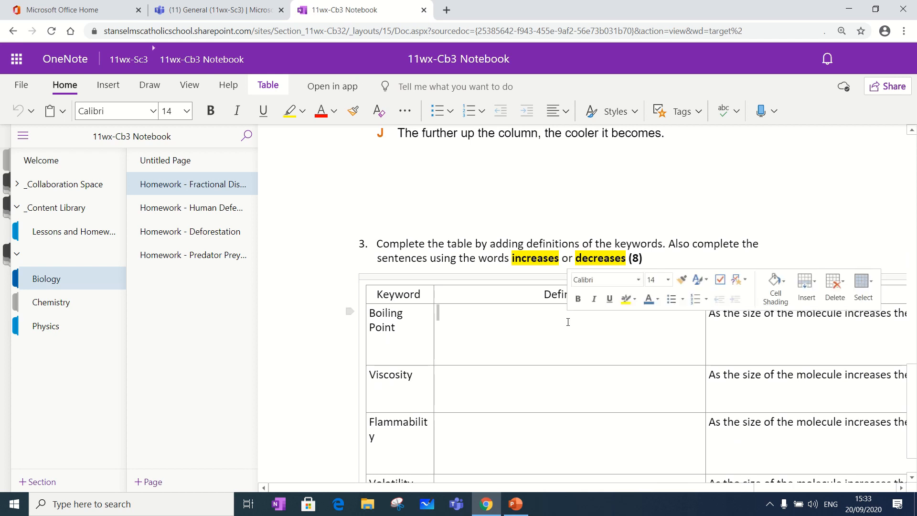
pyautogui.write('answer')
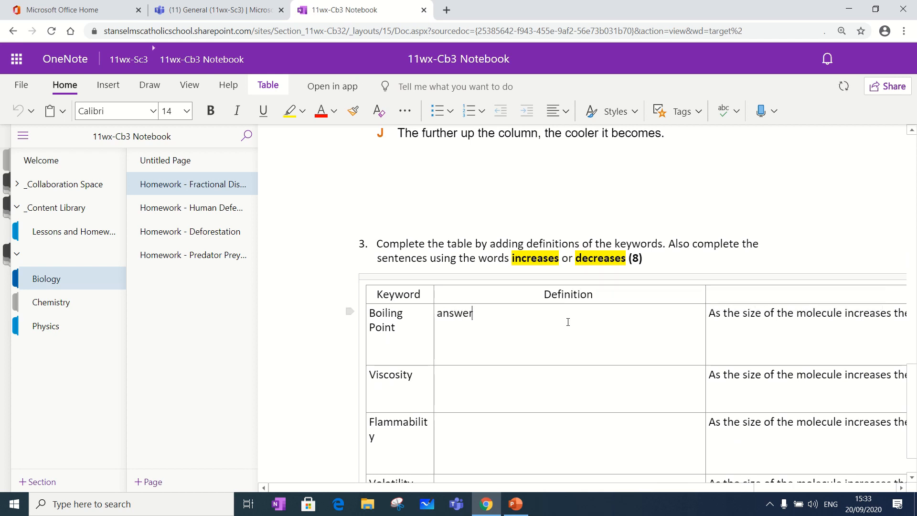
pyautogui.click(502, 387)
pyautogui.write('answer')
# Step: Colour the Viscosity answer red and make the Boiling Point answer bold
pyautogui.moveTo(473, 375); pyautogui.dragTo(435, 374)
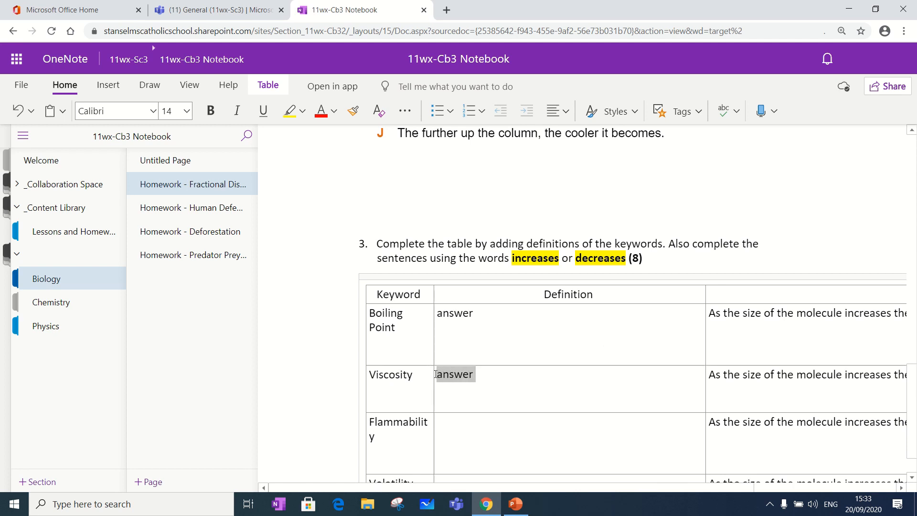
pyautogui.click(323, 118)
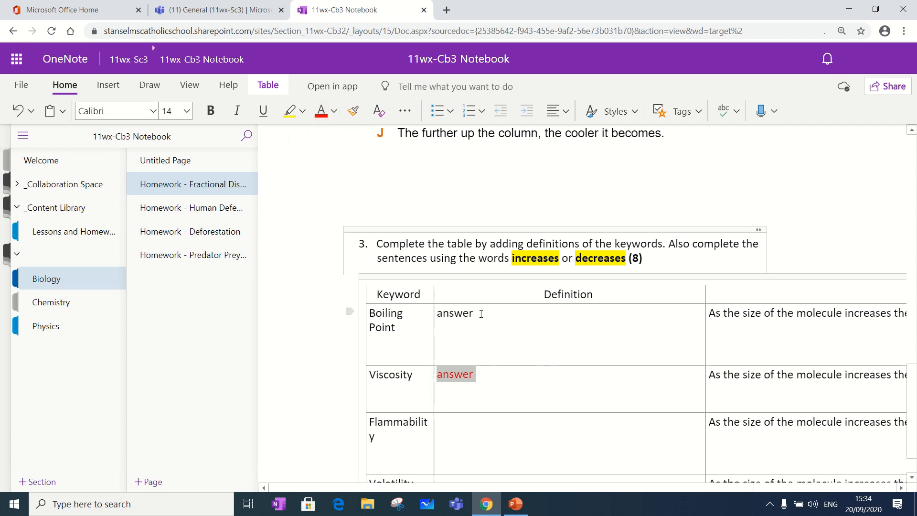
pyautogui.moveTo(476, 313); pyautogui.dragTo(440, 315)
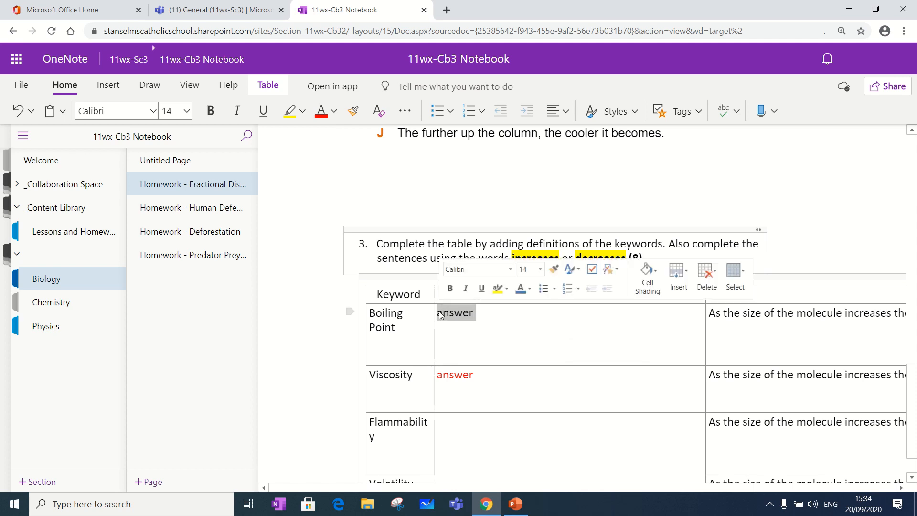
pyautogui.click(213, 112)
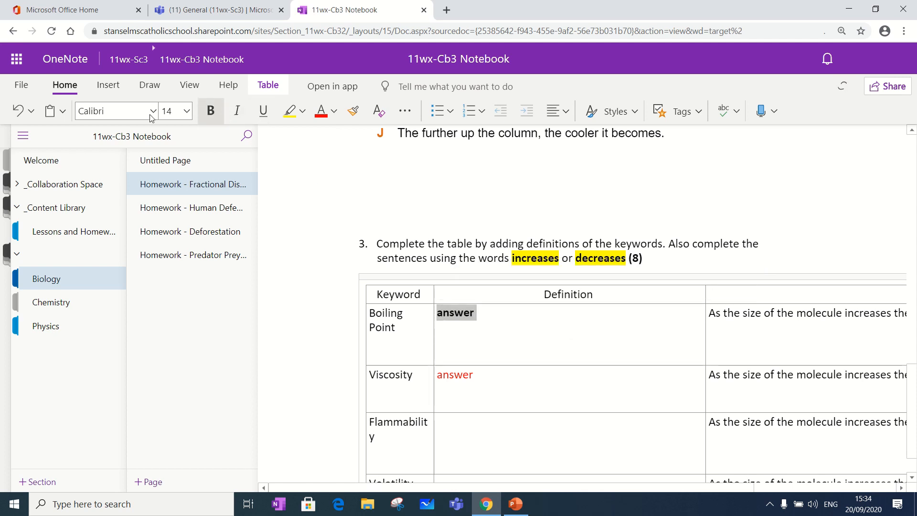
# Step: Mark the Viscosity answer with a stroke of the yellow highlighter
pyautogui.click(143, 89)
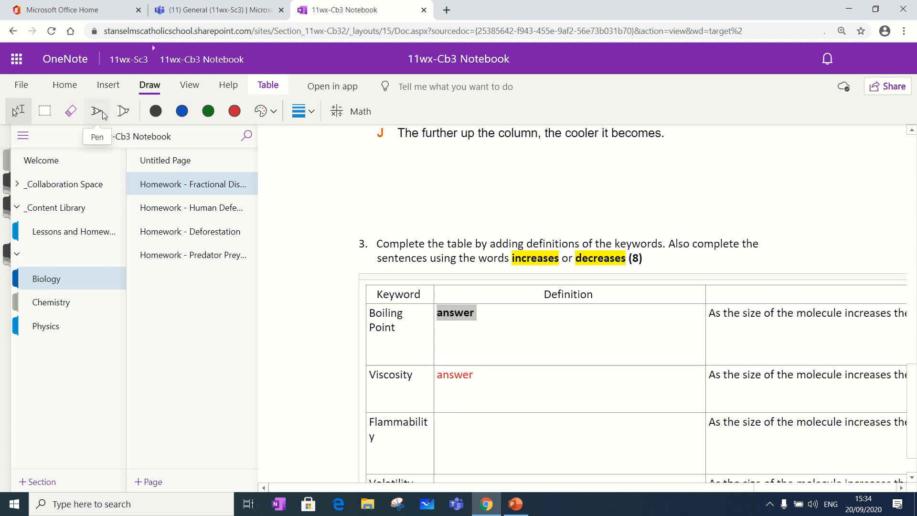
pyautogui.click(124, 112)
pyautogui.click(158, 113)
pyautogui.moveTo(437, 375); pyautogui.dragTo(473, 375)
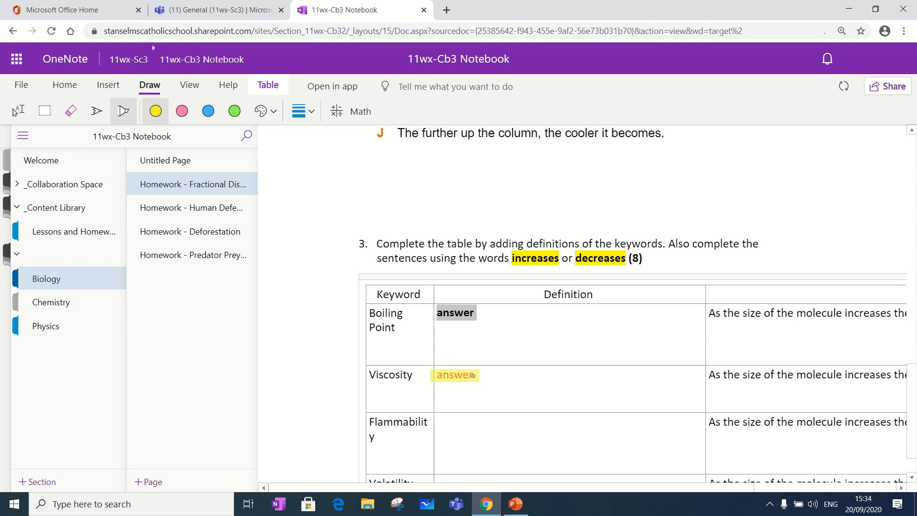
# Step: Underline the Boiling Point answer with a red pen stroke and erase that stroke
pyautogui.click(97, 111)
pyautogui.click(234, 113)
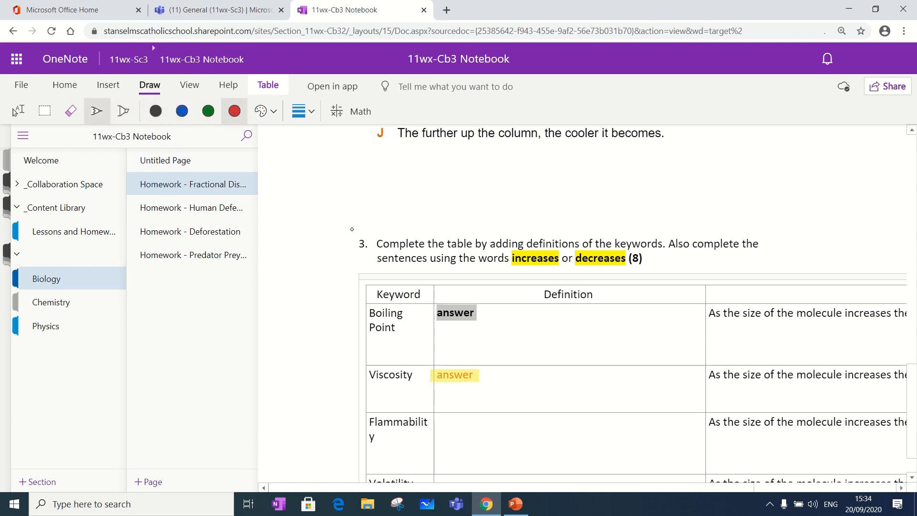
pyautogui.moveTo(435, 322); pyautogui.dragTo(485, 325)
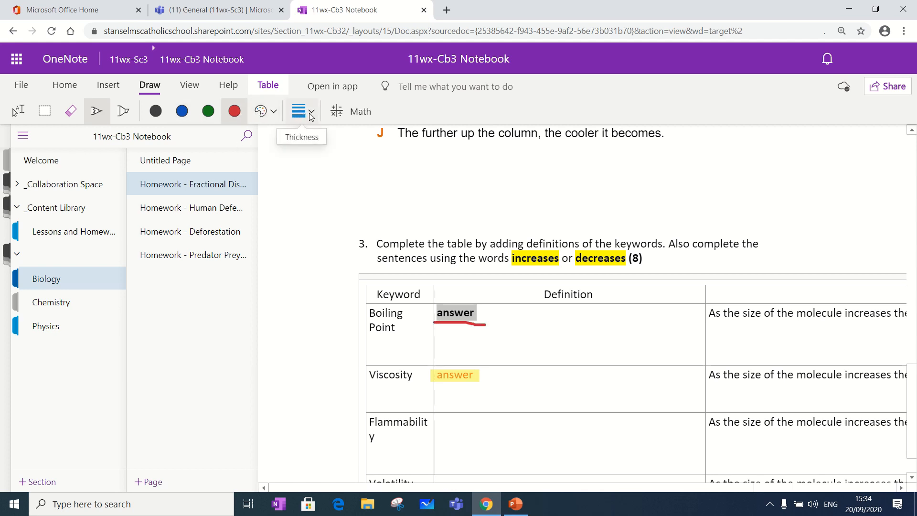
pyautogui.click(71, 111)
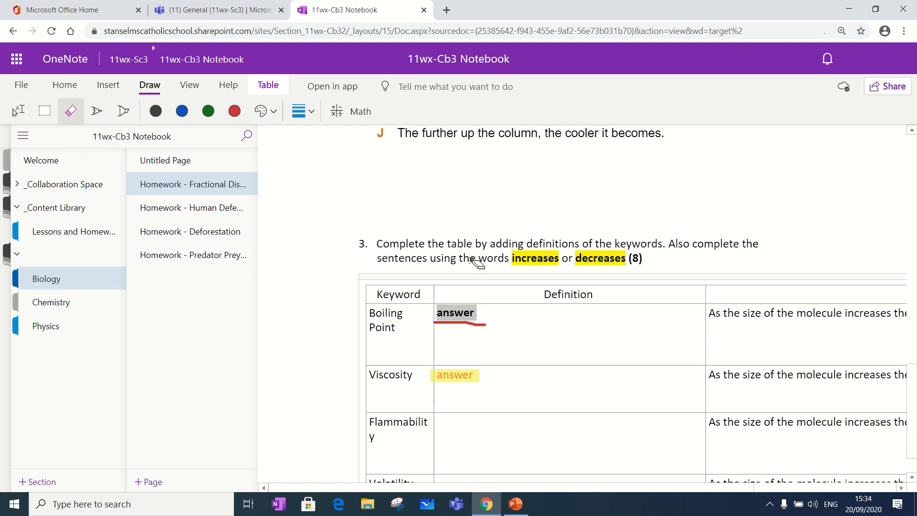
pyautogui.click(483, 325)
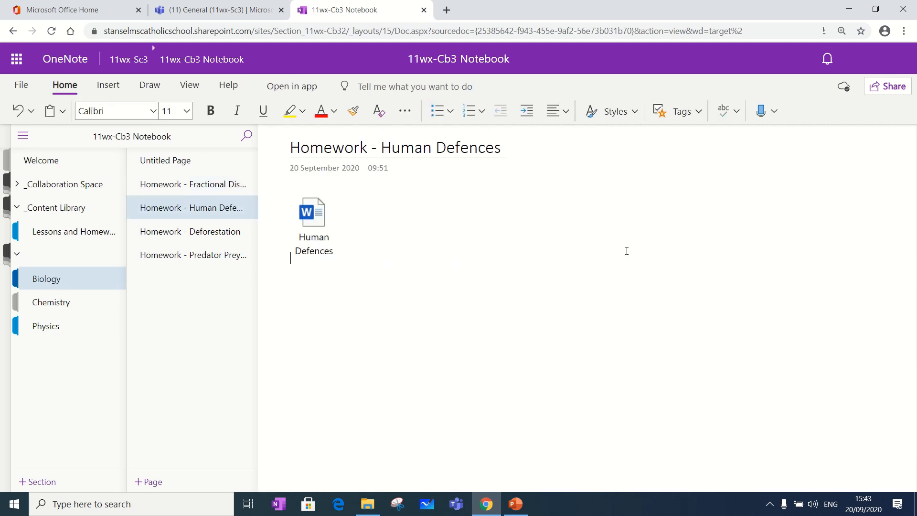
# Step: Download a copy of the Human Defences Word document attached to the Human Defences homework page
pyautogui.click(324, 217)
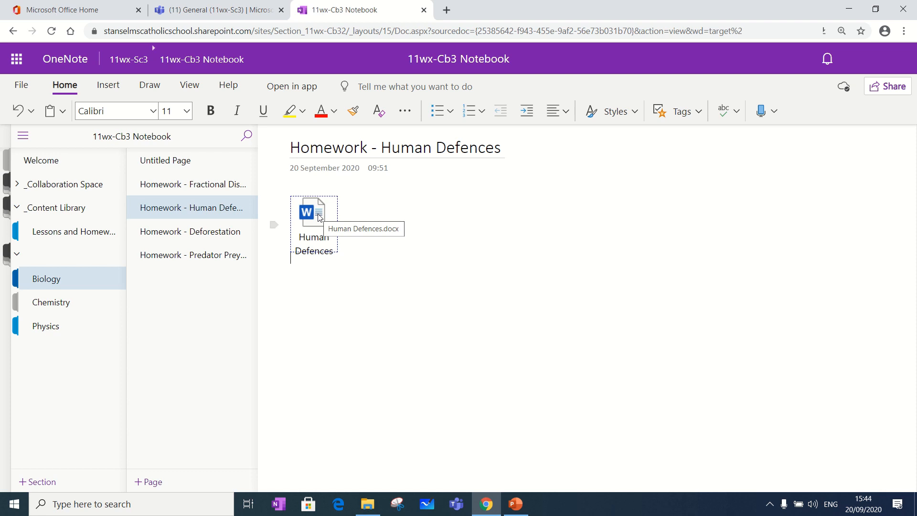
pyautogui.doubleClick(320, 218)
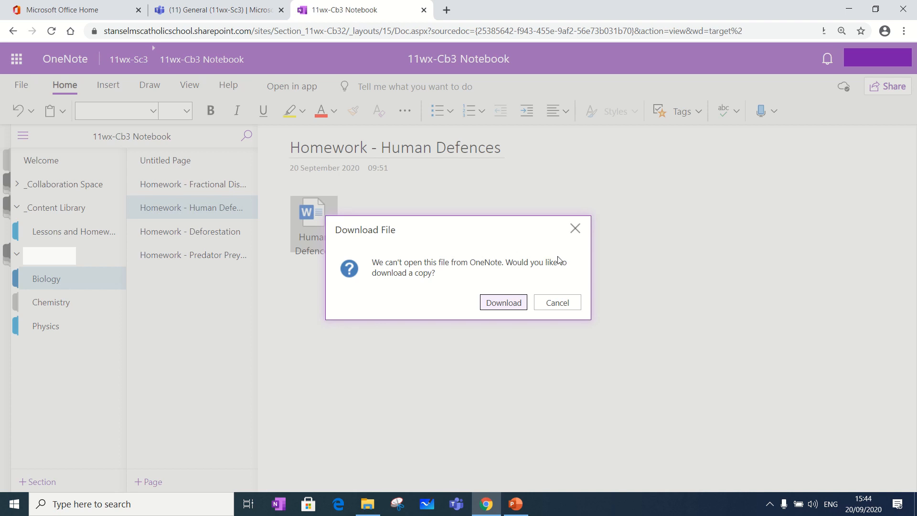
pyautogui.click(503, 302)
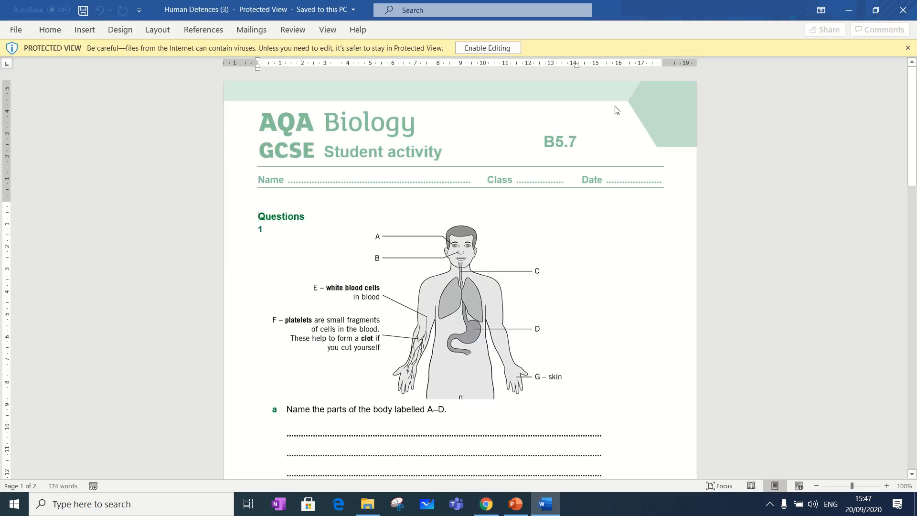
# Step: Enable editing of the Human Defences document and replace question b's dotted answer line with "White blood cells"
pyautogui.click(480, 49)
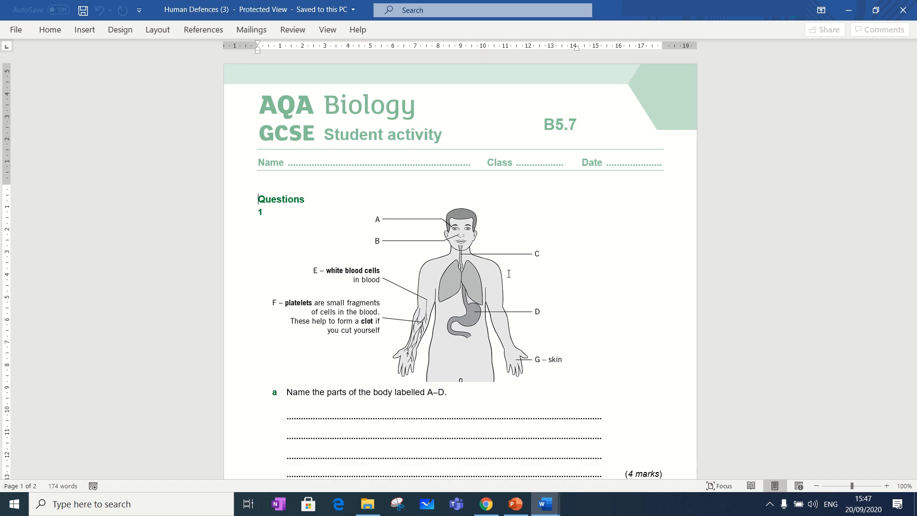
pyautogui.scroll(-10, 524, 318)
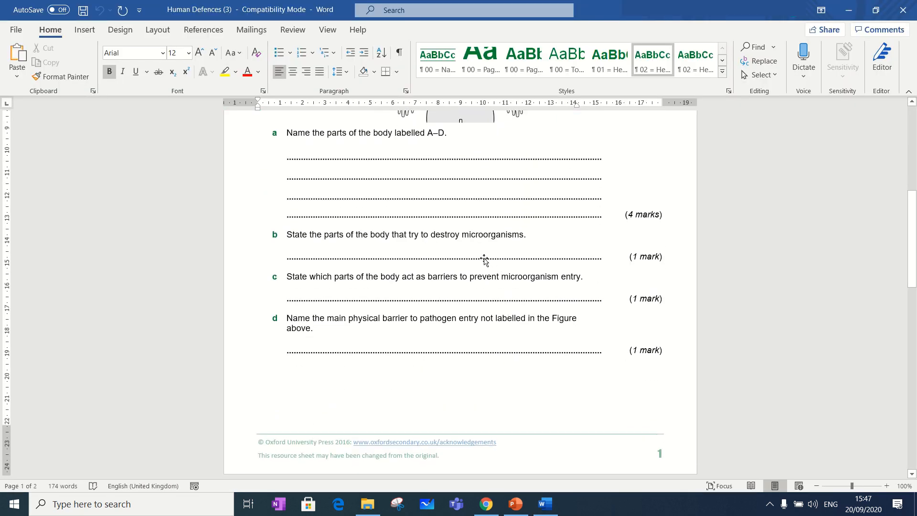
pyautogui.click(482, 258)
pyautogui.doubleClick(470, 258)
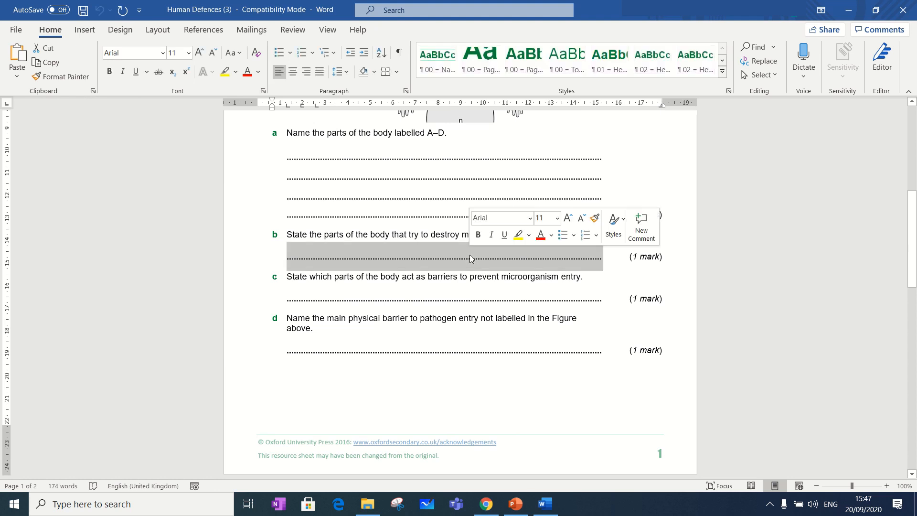
pyautogui.write('White bl')
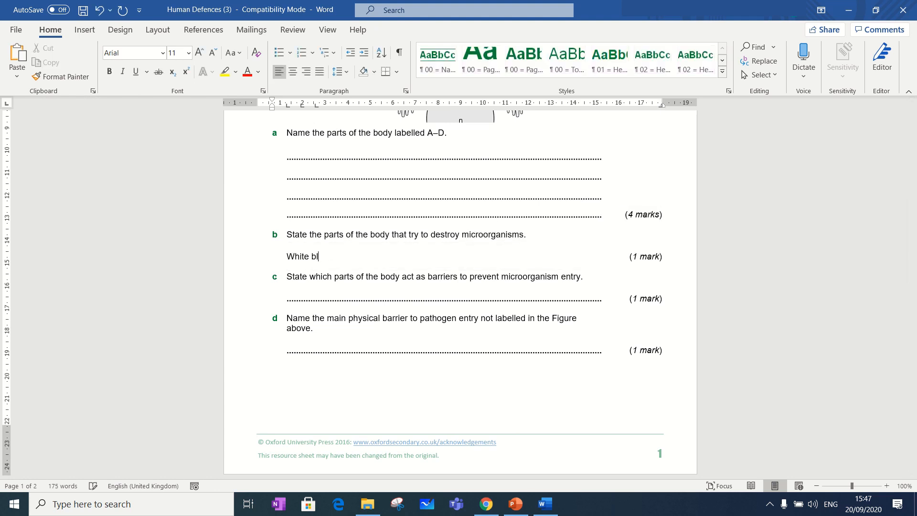
pyautogui.write('ood cells')
# Step: Highlight the White blood cells answer in yellow and open the document's file options
pyautogui.moveTo(354, 256); pyautogui.dragTo(287, 256)
pyautogui.click(224, 72)
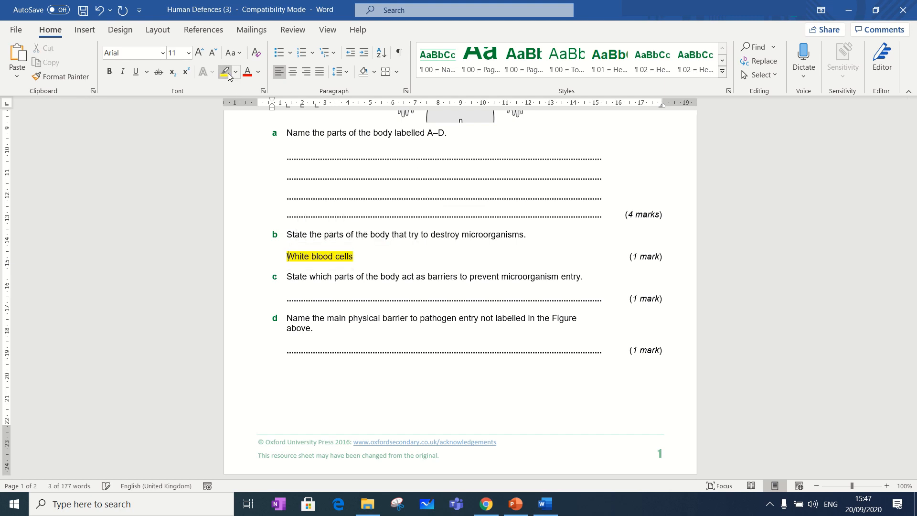
pyautogui.press('Left')
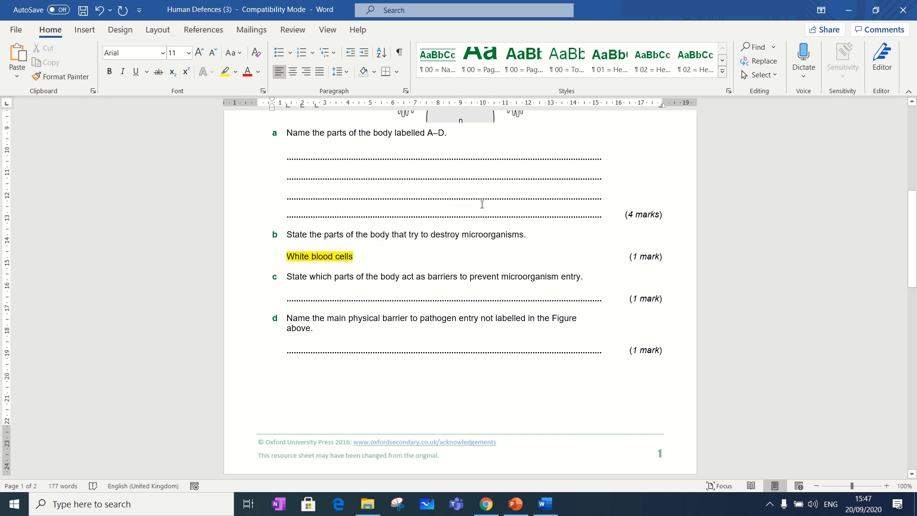
pyautogui.click(16, 34)
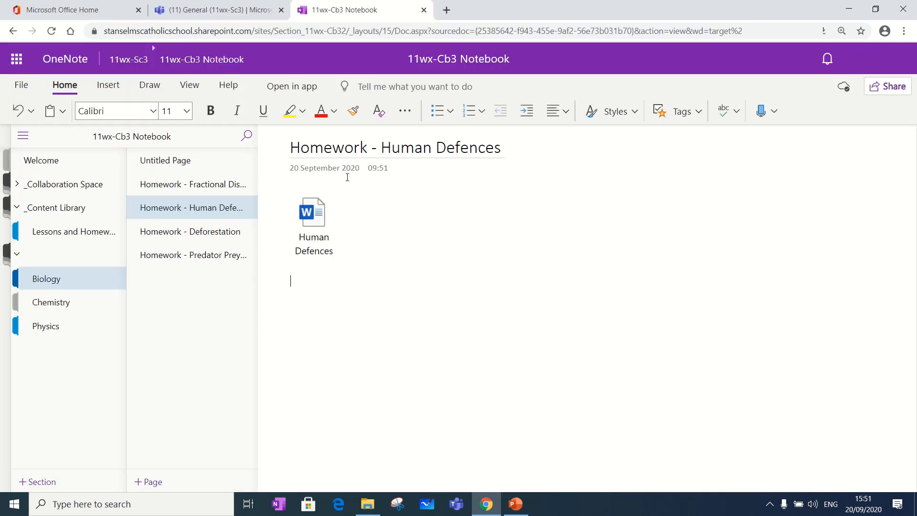
# Step: Insert the Human Defences example Word document as an attachment on the Homework - Human Defences page in OneNote
pyautogui.click(107, 86)
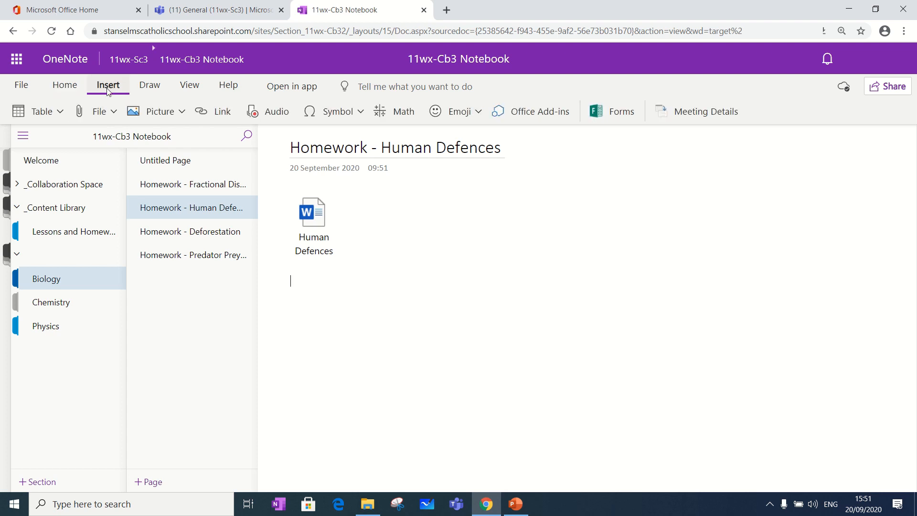
pyautogui.click(114, 112)
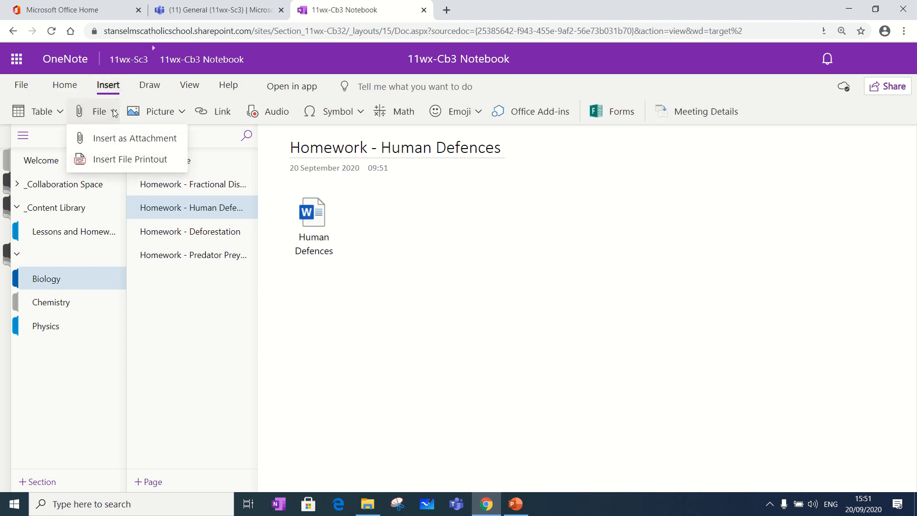
pyautogui.click(114, 142)
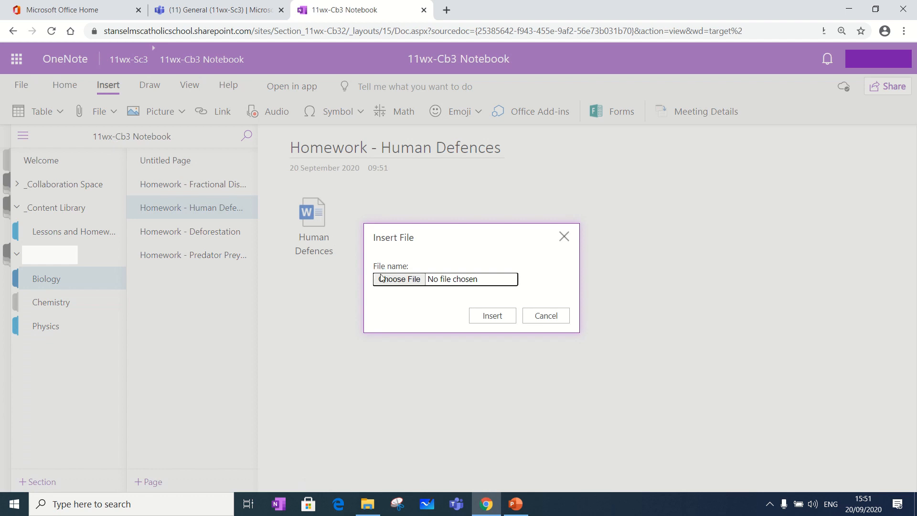
pyautogui.click(393, 283)
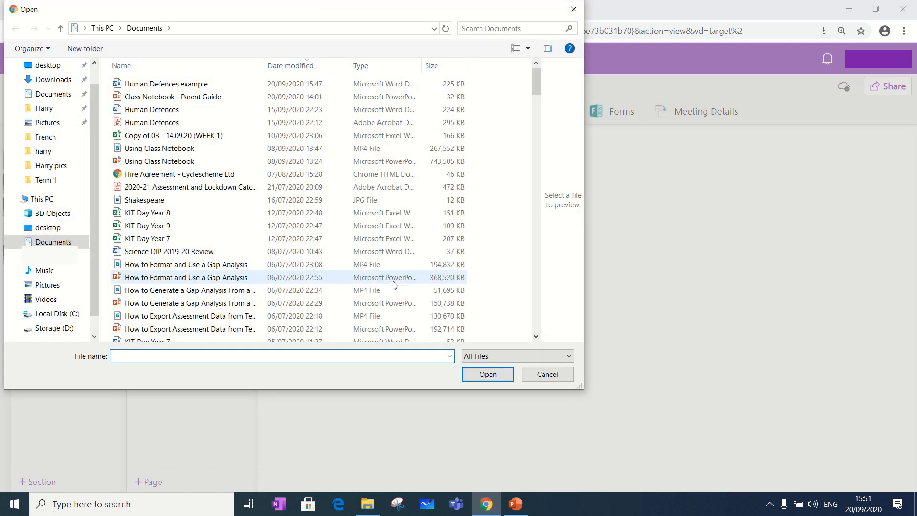
pyautogui.doubleClick(166, 87)
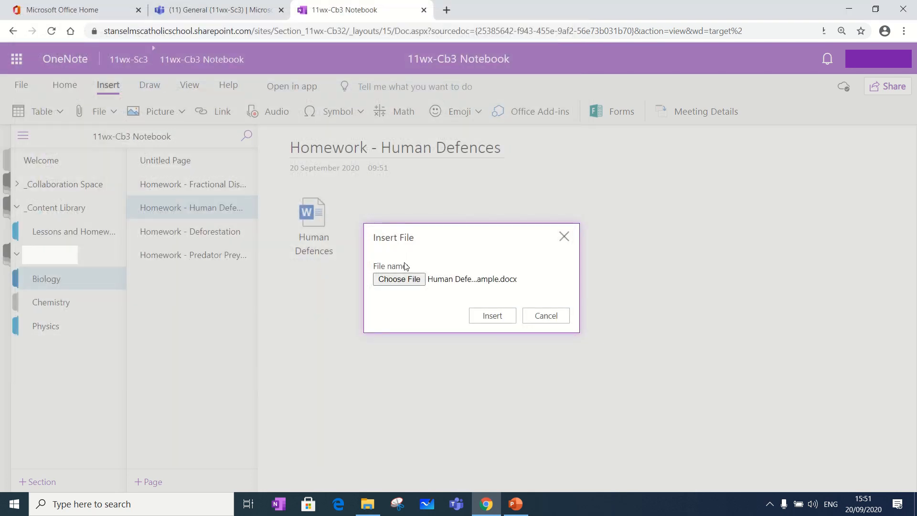
pyautogui.click(492, 315)
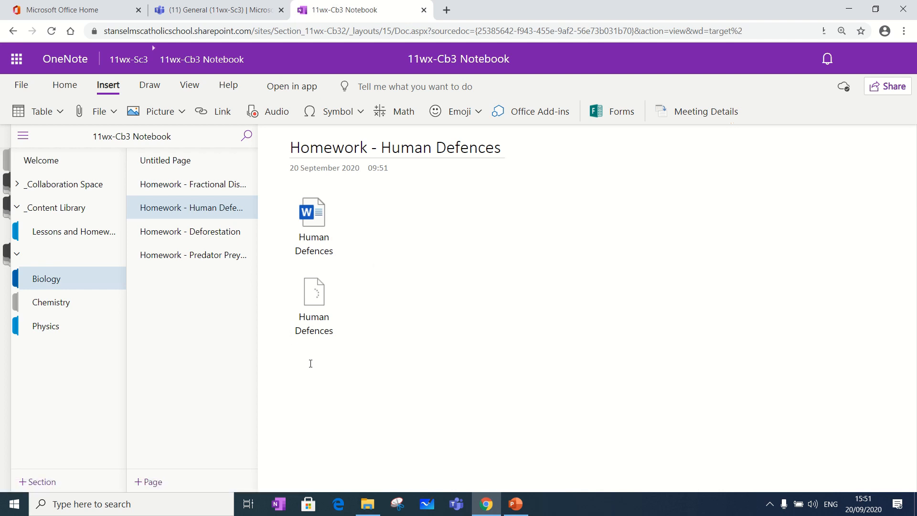
# Step: Insert the Human Defences example document as a file printout below the attachments and review its pages
pyautogui.press('Return')
pyautogui.press('Return')
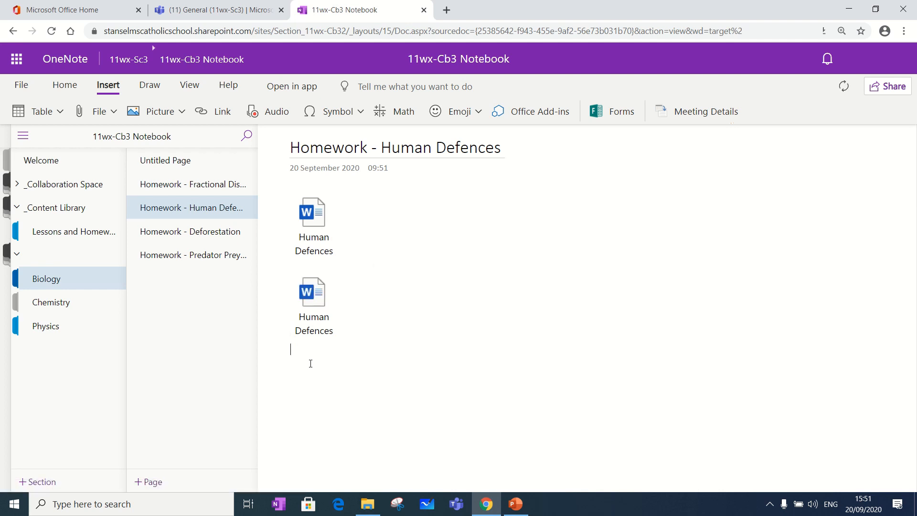
pyautogui.click(114, 111)
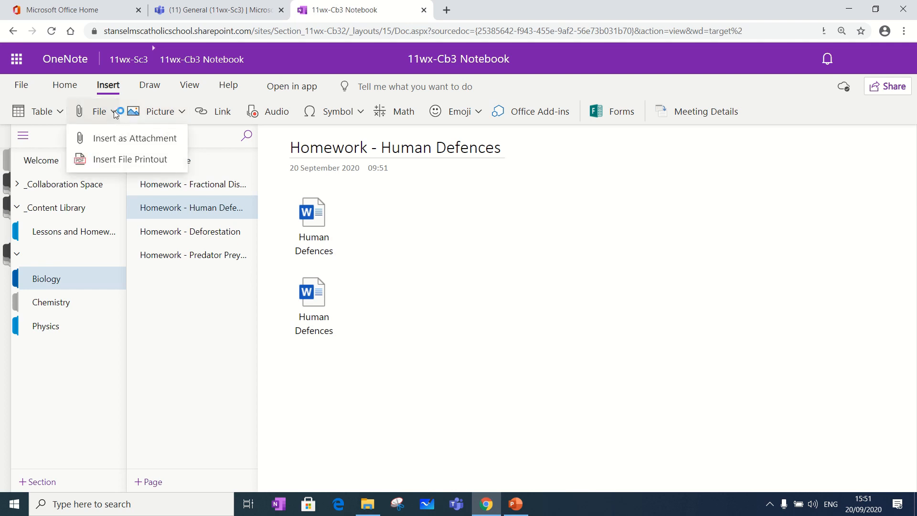
pyautogui.click(121, 160)
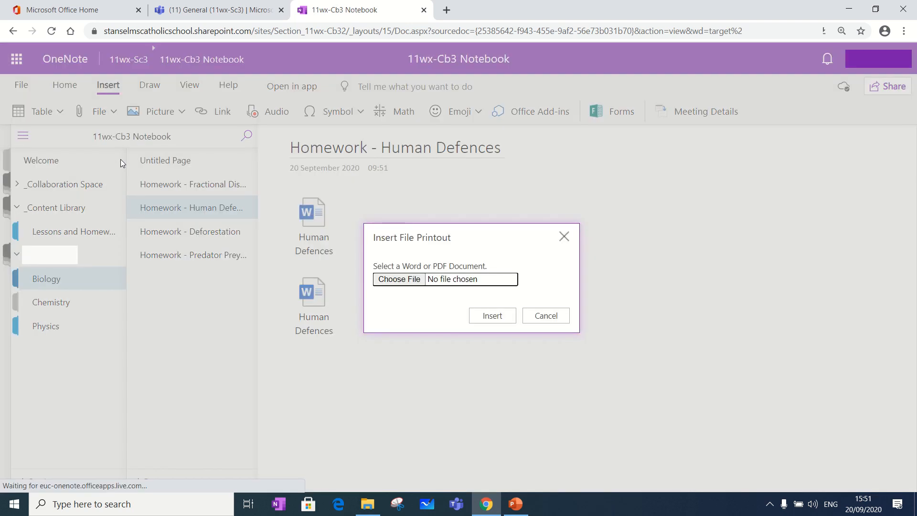
pyautogui.click(410, 281)
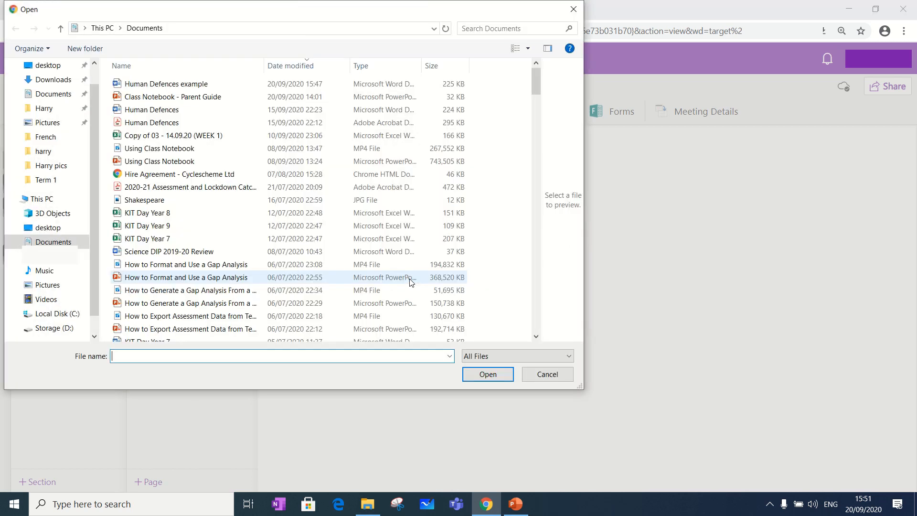
pyautogui.doubleClick(170, 85)
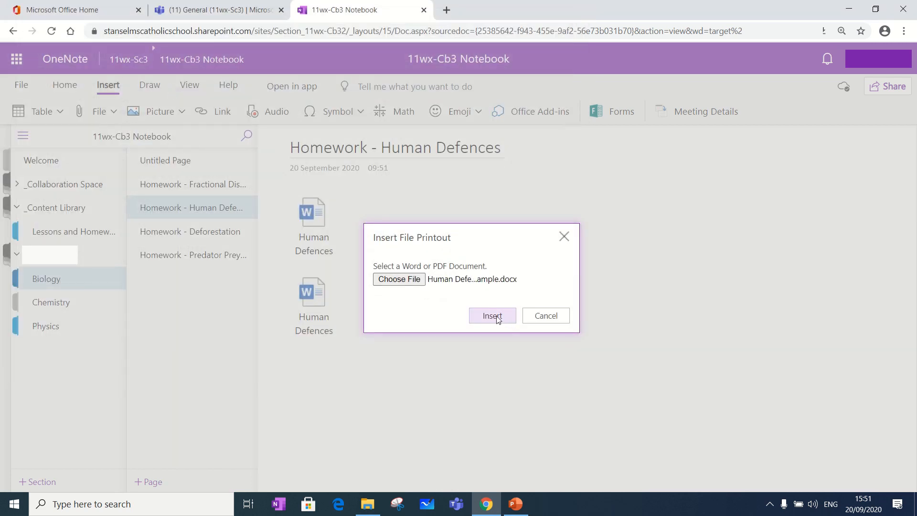
pyautogui.click(496, 316)
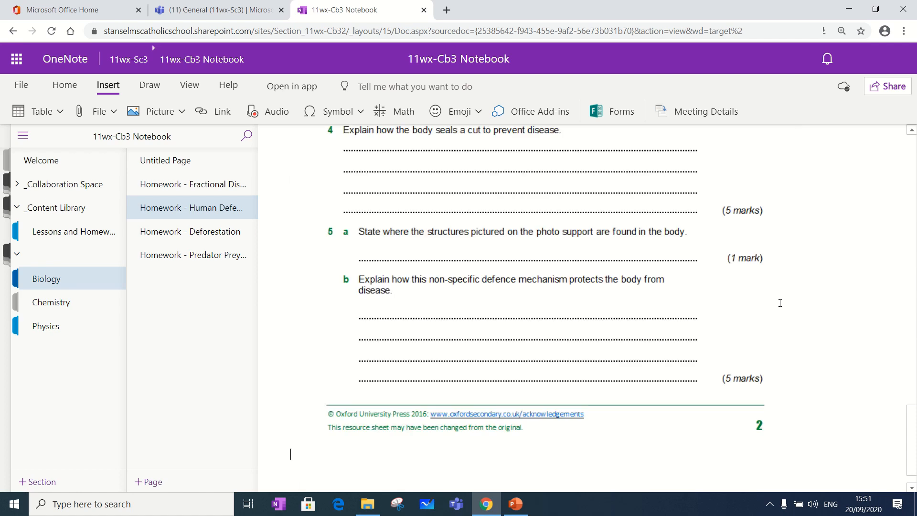
pyautogui.scroll(10, 778, 301)
pyautogui.scroll(5, 806, 269)
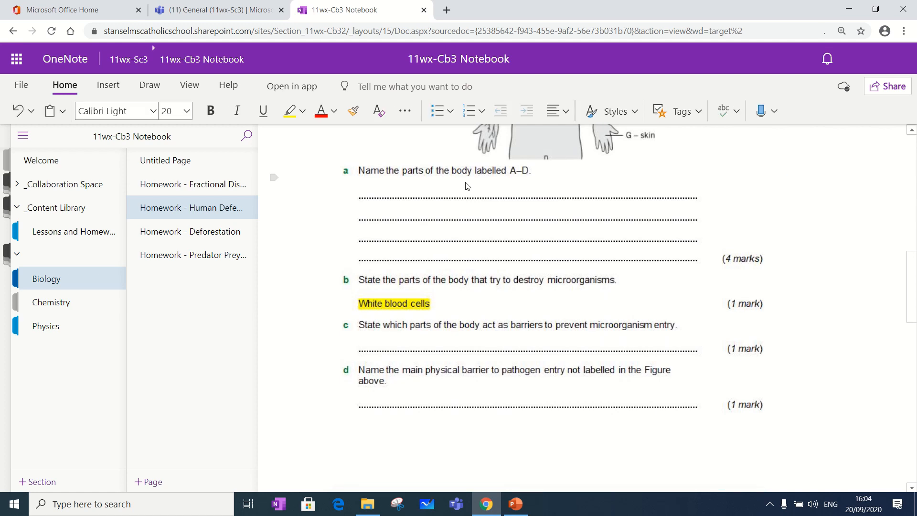
# Step: Add a new page titled "Henry II" to the Biology section
pyautogui.click(152, 486)
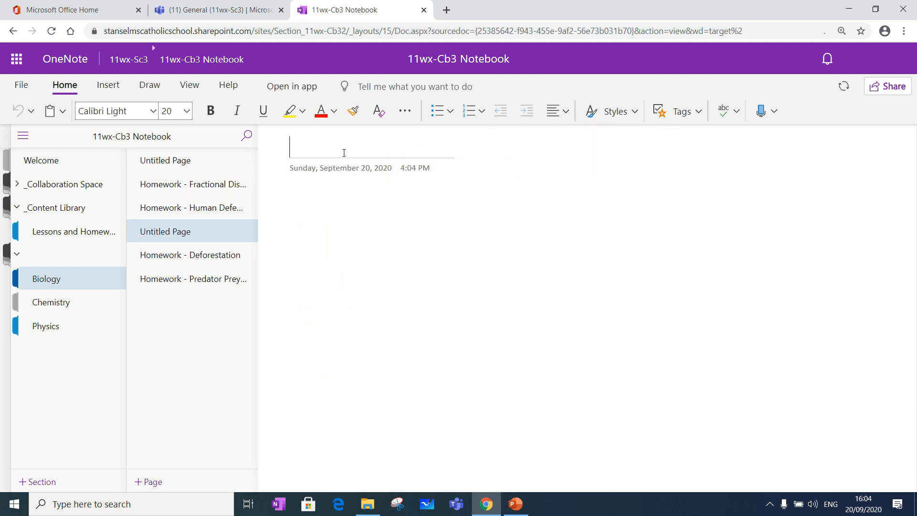
pyautogui.write('Henry II')
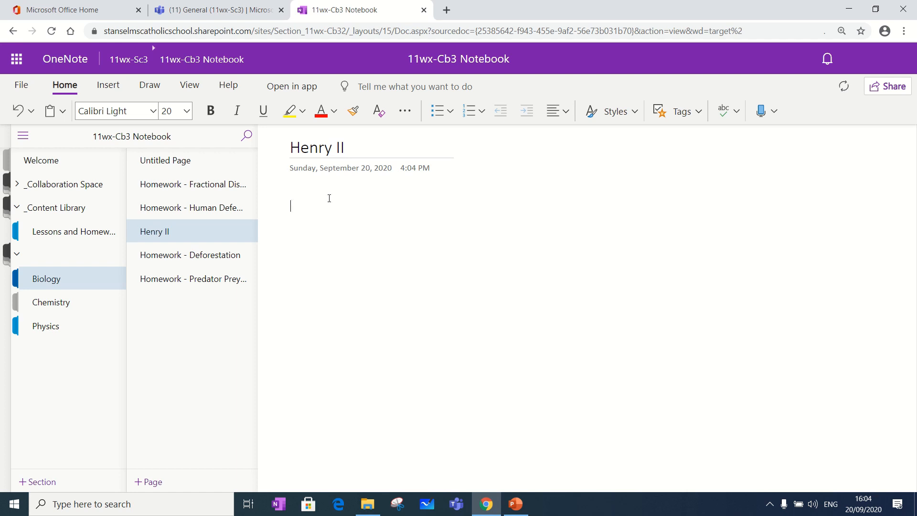
# Step: Insert the Henry II JPG from the Documents folder on the Henry II page and enlarge the picture proportionally
pyautogui.click(109, 87)
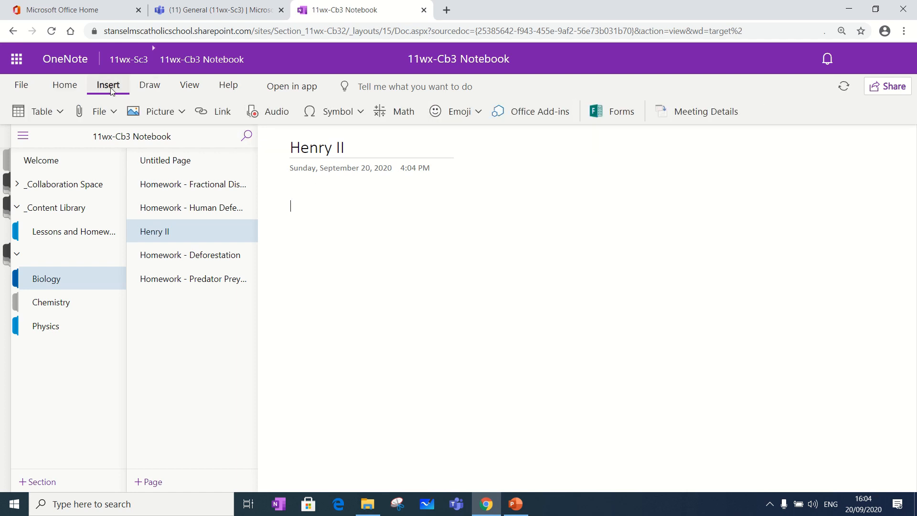
pyautogui.click(181, 114)
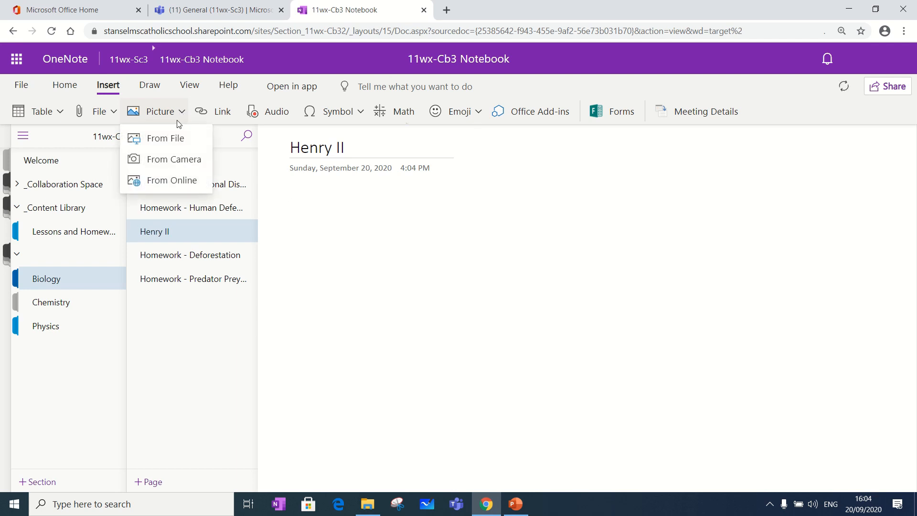
pyautogui.click(173, 137)
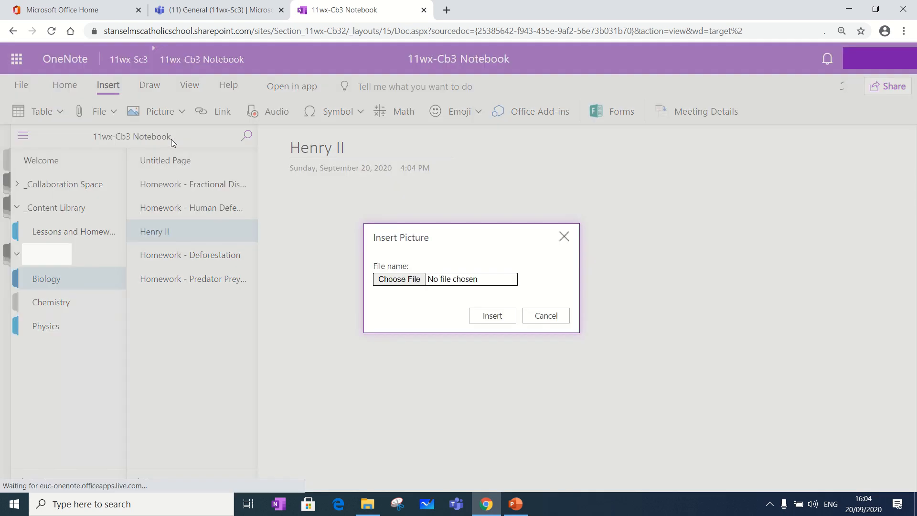
pyautogui.click(410, 282)
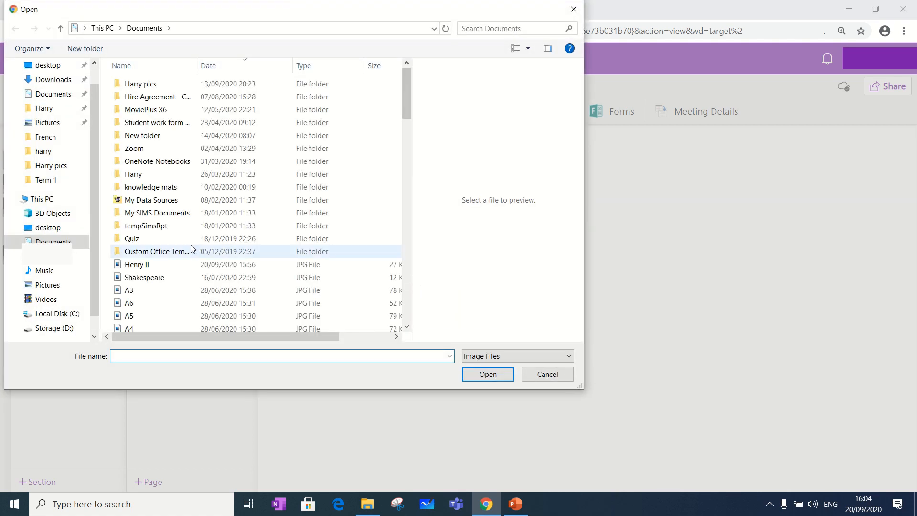
pyautogui.doubleClick(137, 266)
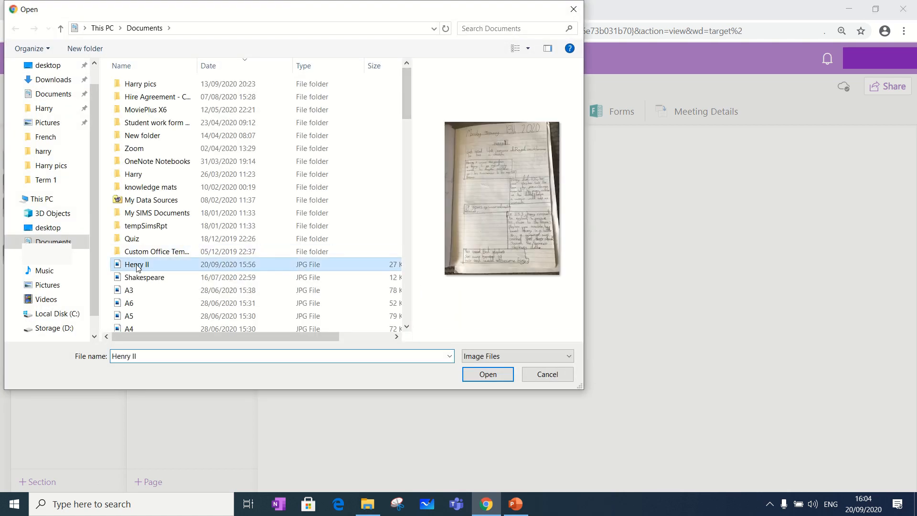
pyautogui.click(485, 318)
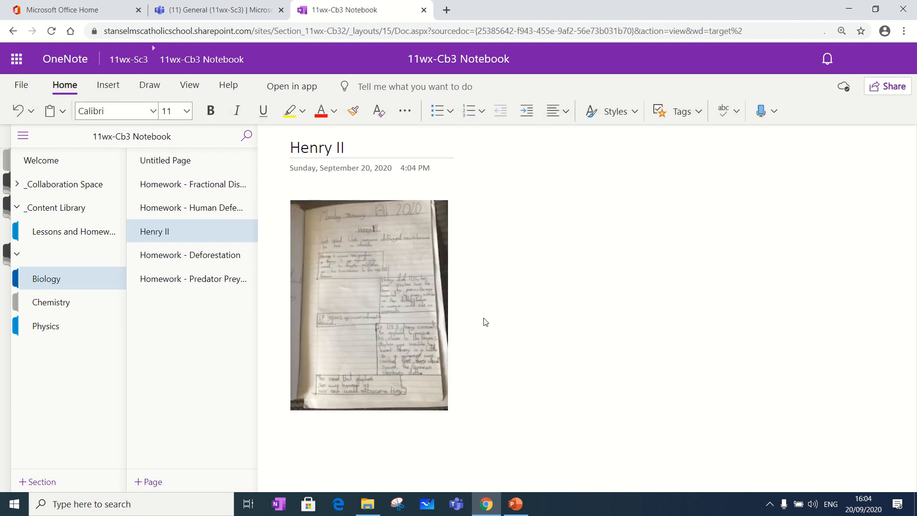
pyautogui.click(435, 363)
pyautogui.moveTo(448, 411); pyautogui.dragTo(510, 447)
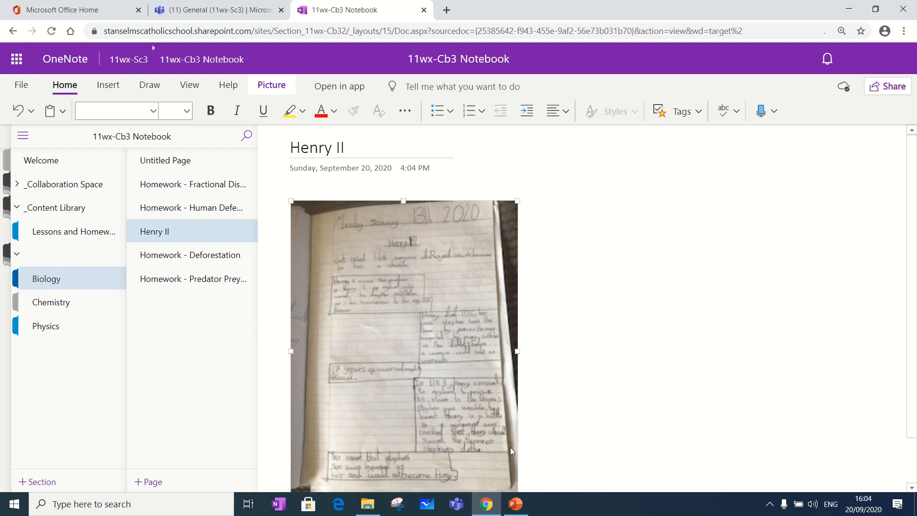